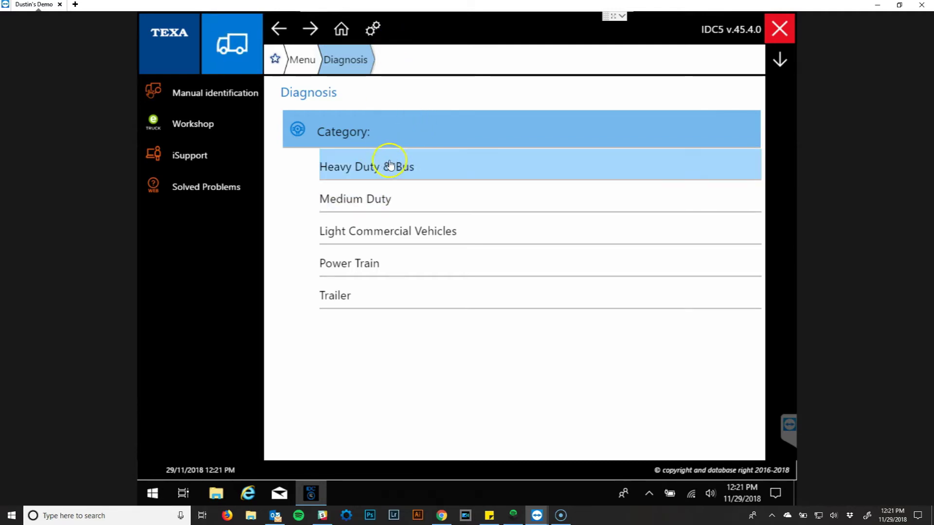
Select Heavy Duty & Bus, make INTERNATIONAL, model International, and the Trip Data Recorder system.
left_click(404, 175)
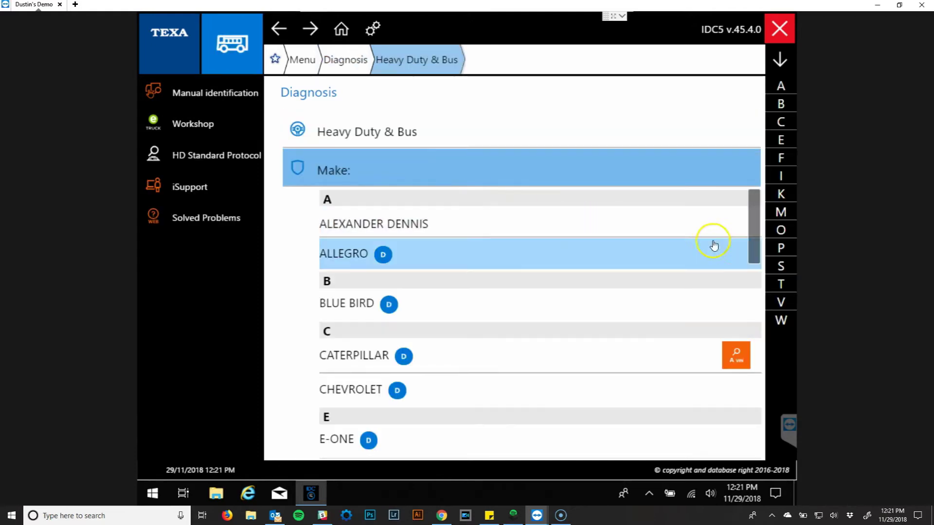
left_click_drag(751, 214, 757, 266)
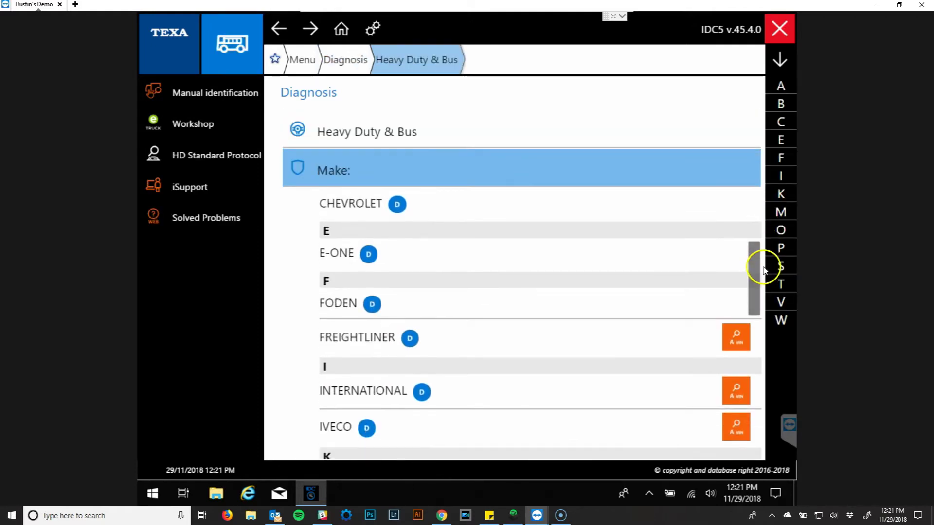
left_click(651, 391)
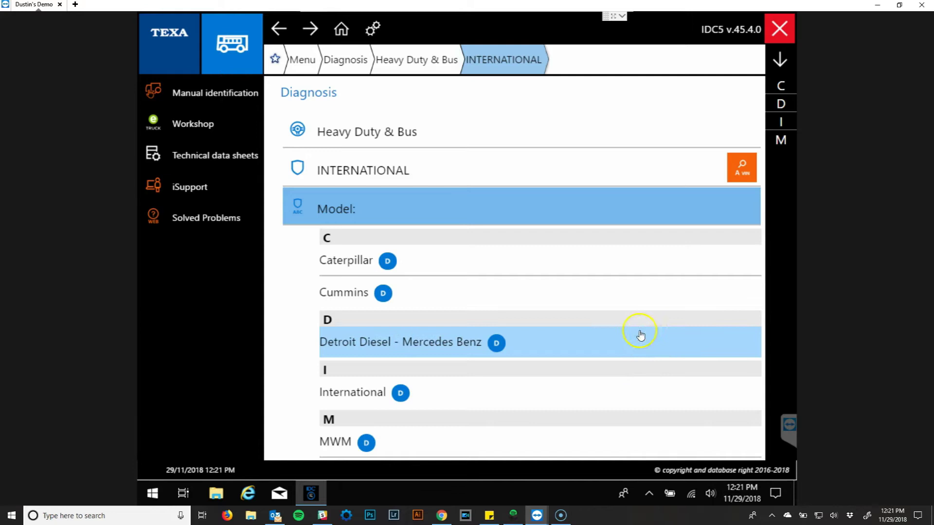
left_click(360, 393)
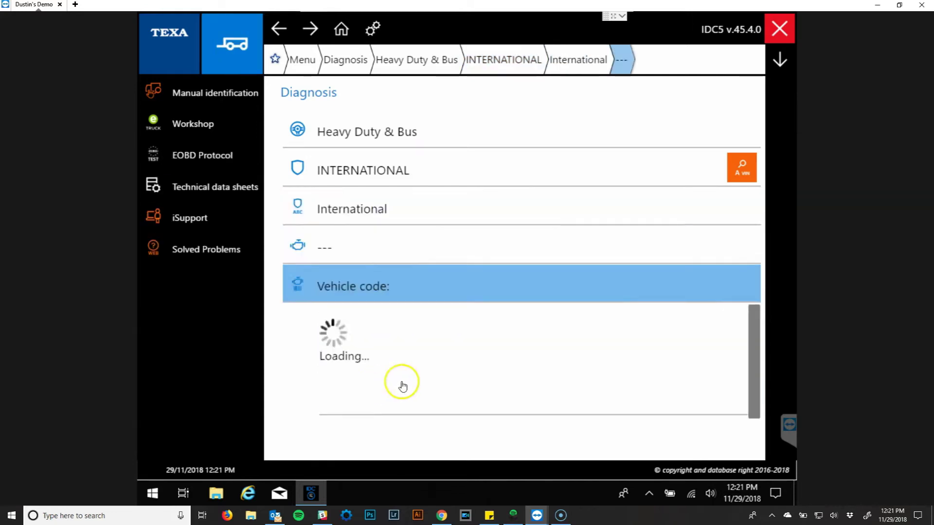
left_click_drag(756, 200, 772, 358)
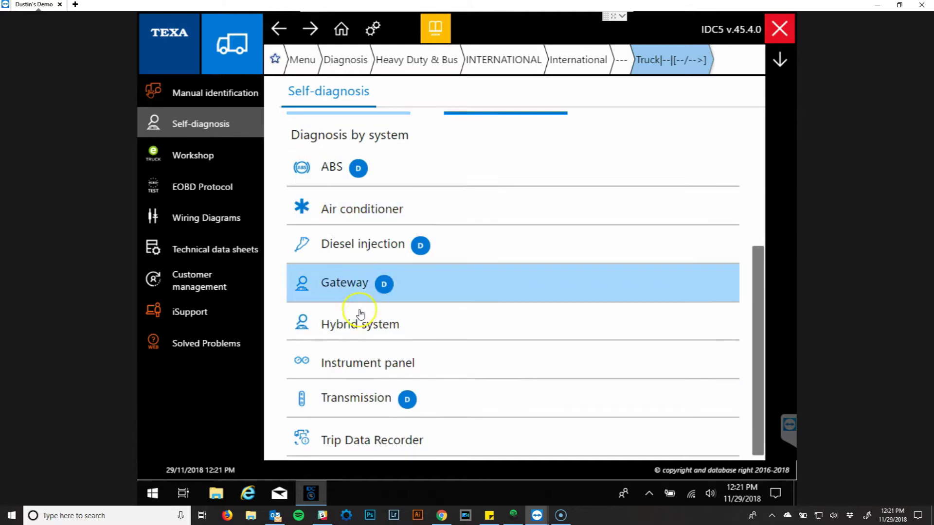
left_click(371, 439)
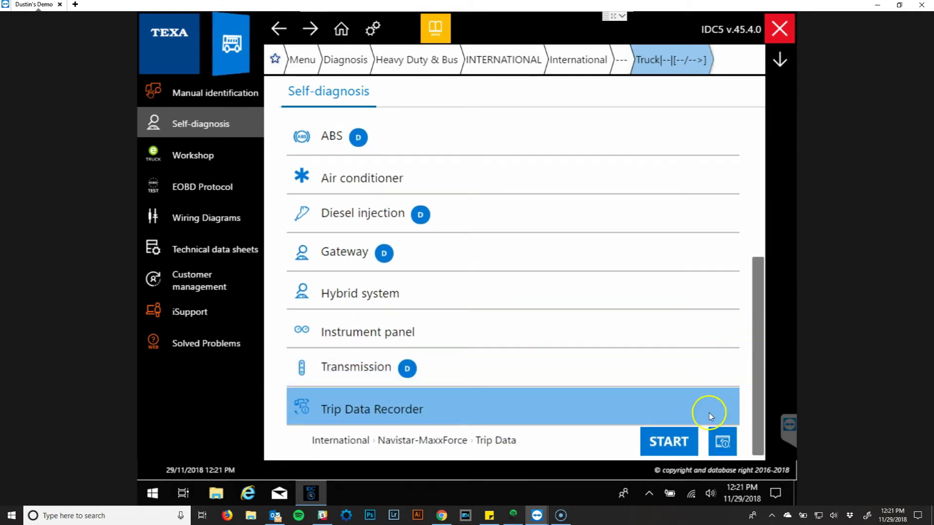
Connect to the Trip Data Recorder ECU in self-diagnosis mode with ignition on, then show its Settings.
left_click(674, 443)
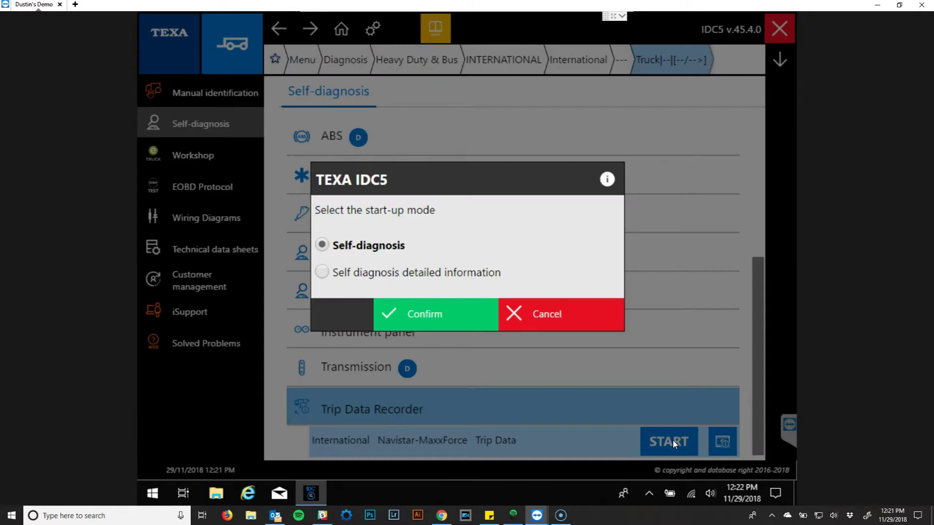
left_click(432, 321)
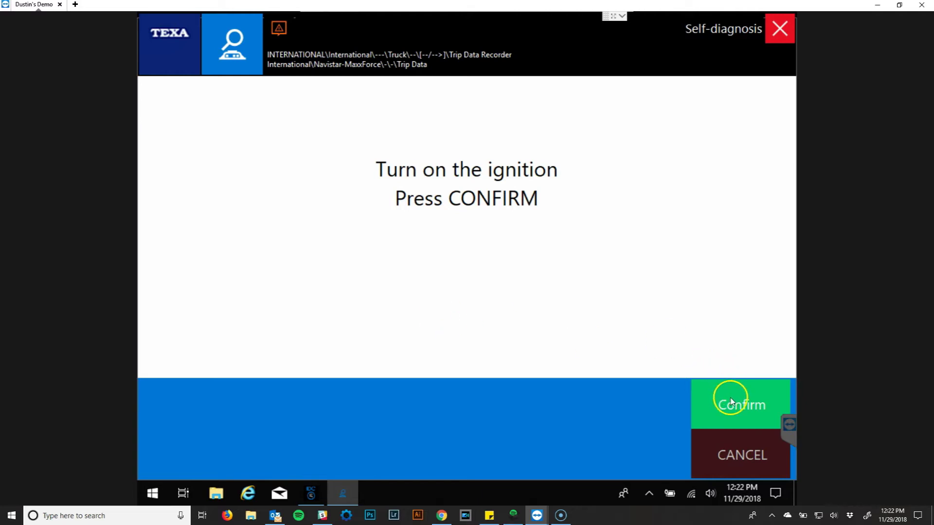
left_click(731, 402)
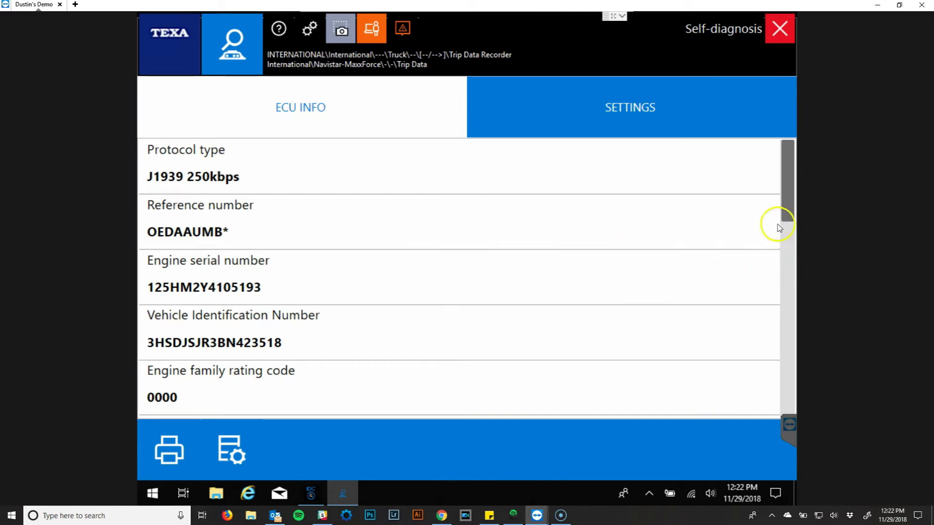
left_click_drag(789, 204, 798, 323)
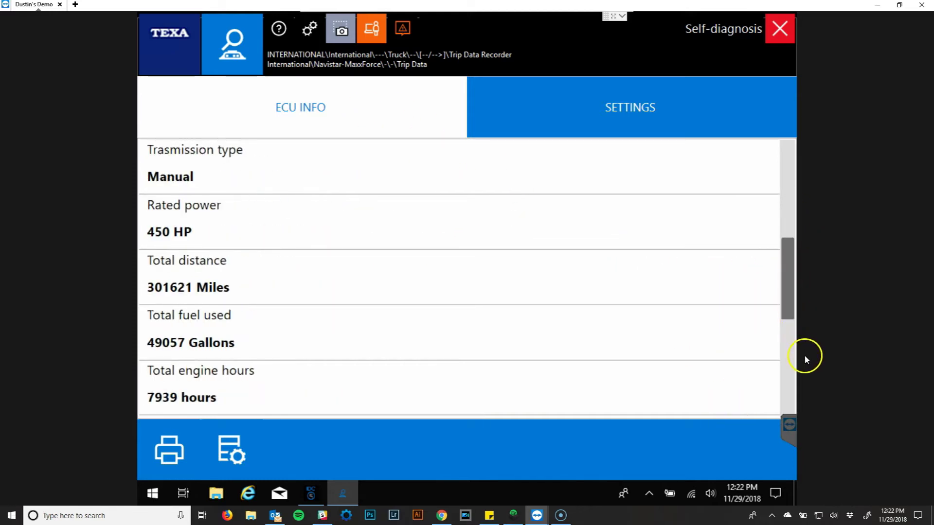
left_click_drag(804, 359, 794, 191)
left_click(587, 104)
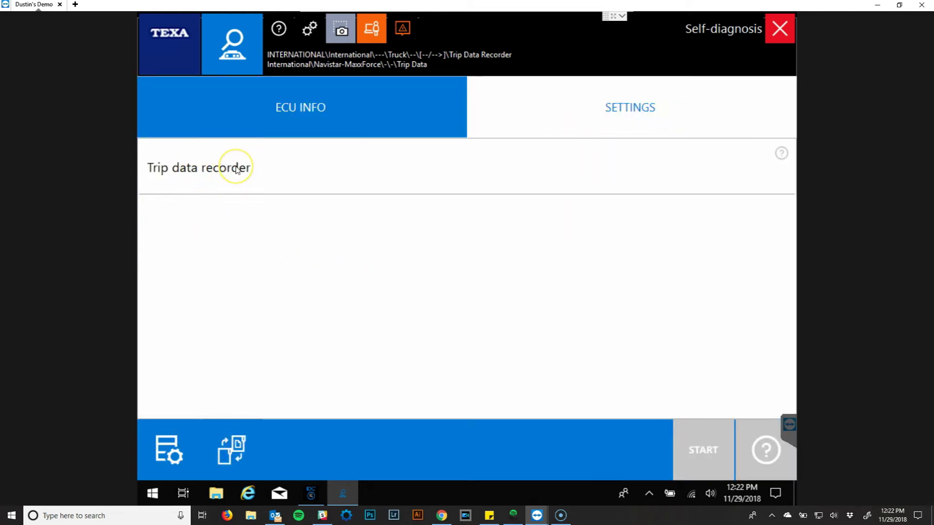
Run the Trip data recorder adjustment and store the trip information in a file.
left_click(236, 169)
left_click(705, 448)
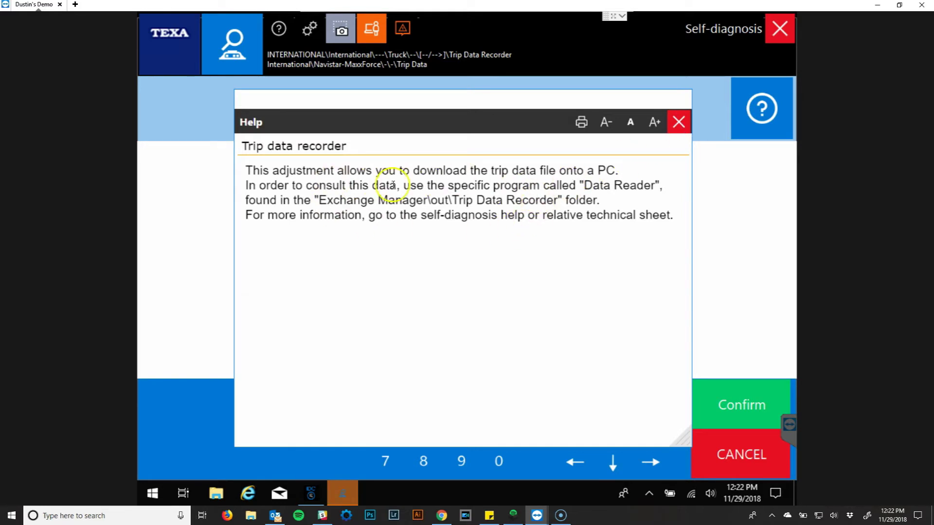
left_click(679, 122)
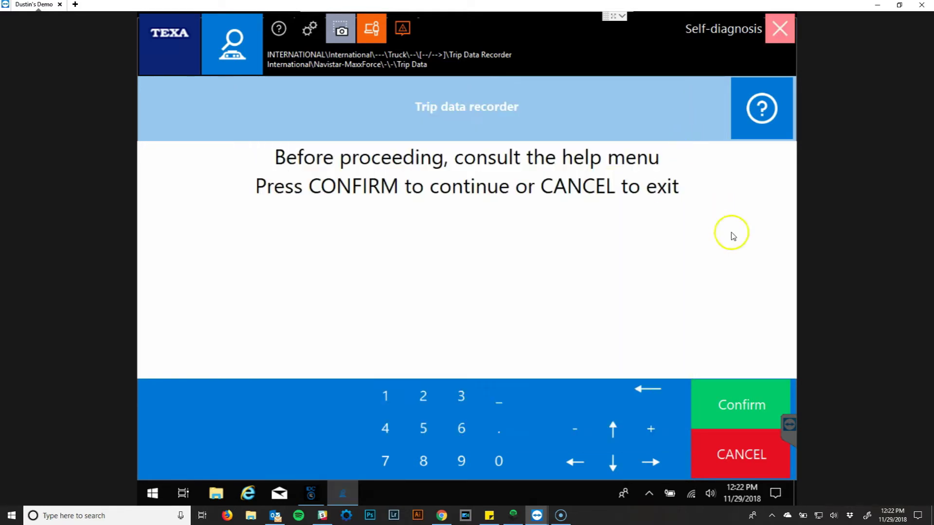
left_click(741, 392)
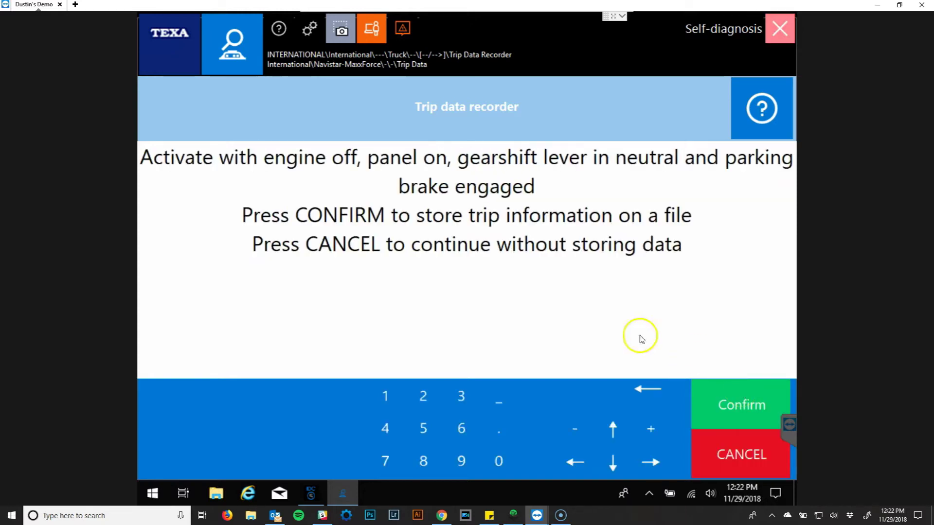
left_click(746, 400)
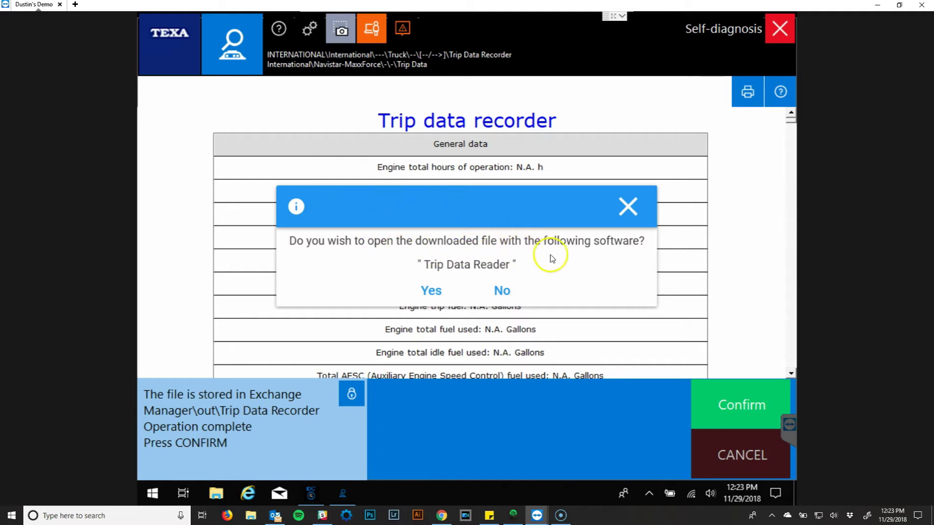
Open maxxforce_navistar_20181129122324.csv in Trip Data Reader and scroll through Vehicle INFO and General data.
left_click(437, 293)
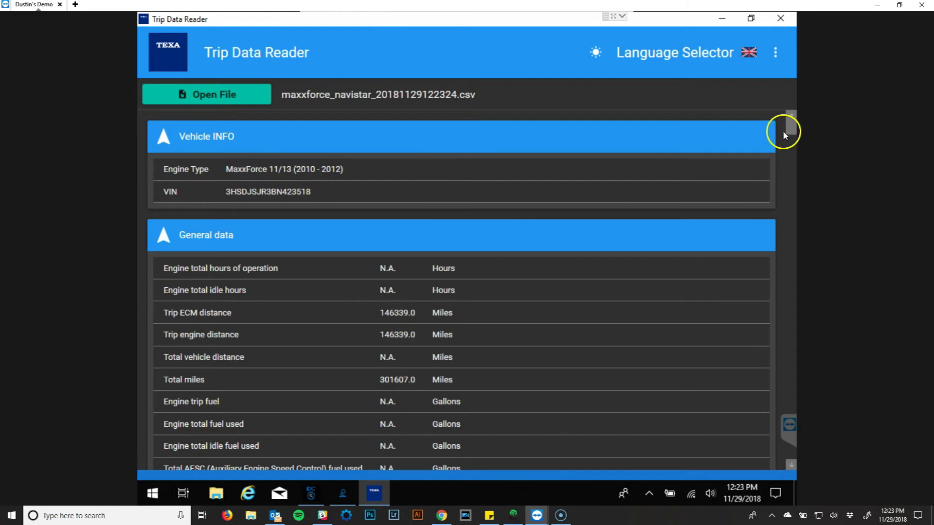
mouse_move(796, 127)
left_mouse_down()
mouse_move(795, 159)
mouse_move(792, 119)
left_mouse_up()
scroll(796, 135, "down", 1)
Close Trip Data Reader to return to IDC5's Trip data recorder report.
left_click(781, 18)
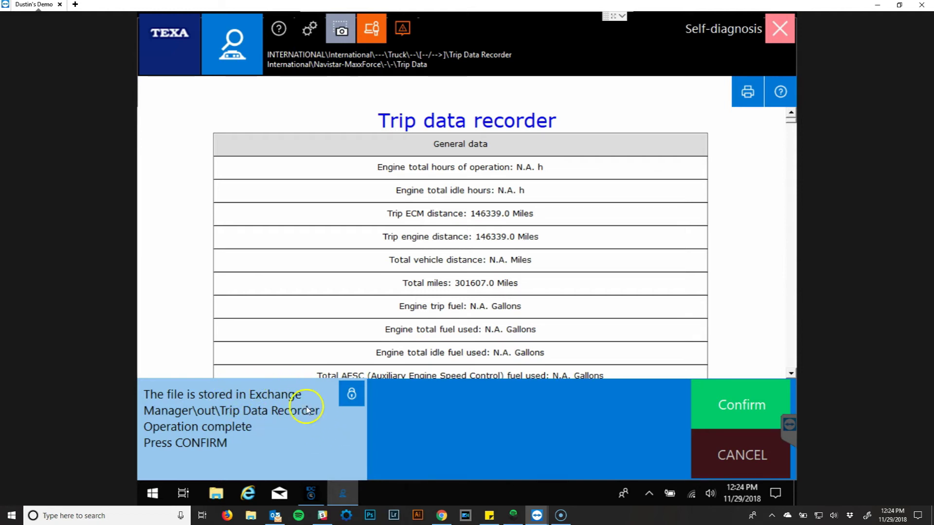
From the desktop, open TRUCK Texa Exchange Manager > out > Trip Data Recorder to see the saved CSV.
left_click(795, 491)
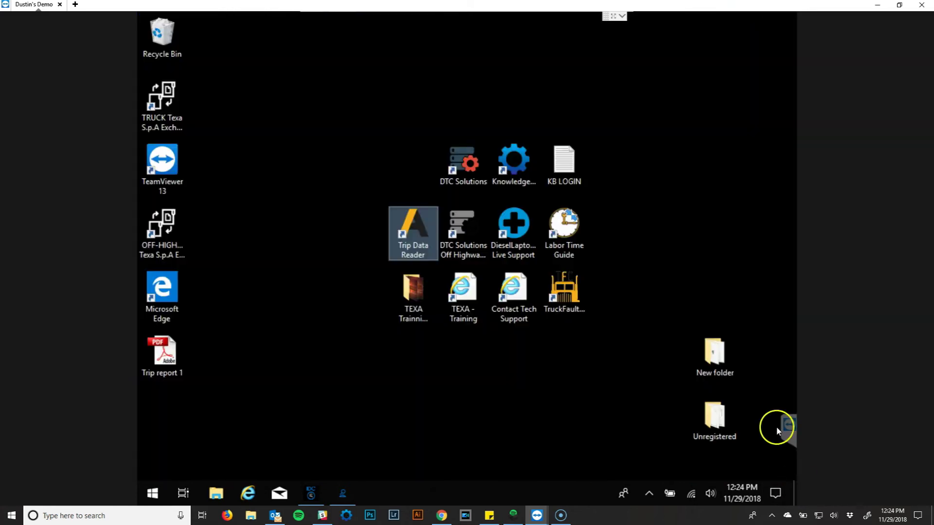
left_click(167, 103)
double_click(167, 103)
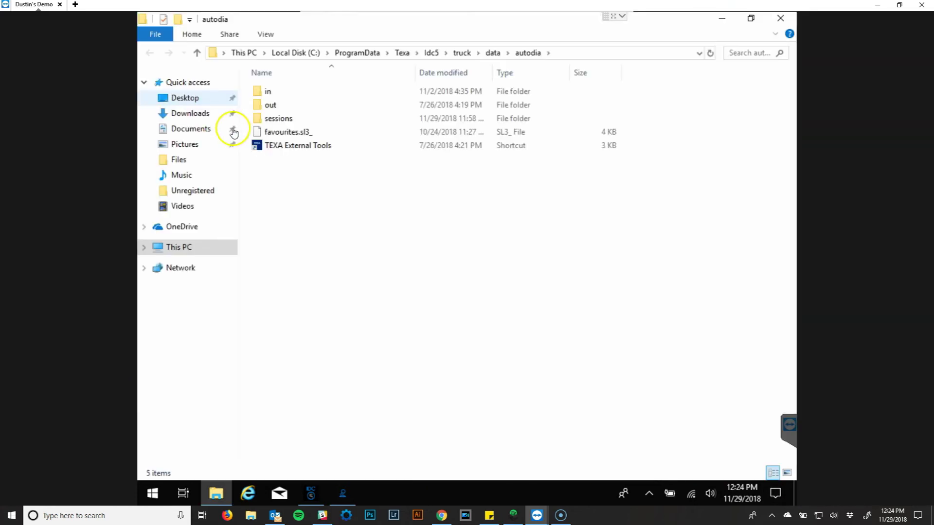
double_click(273, 106)
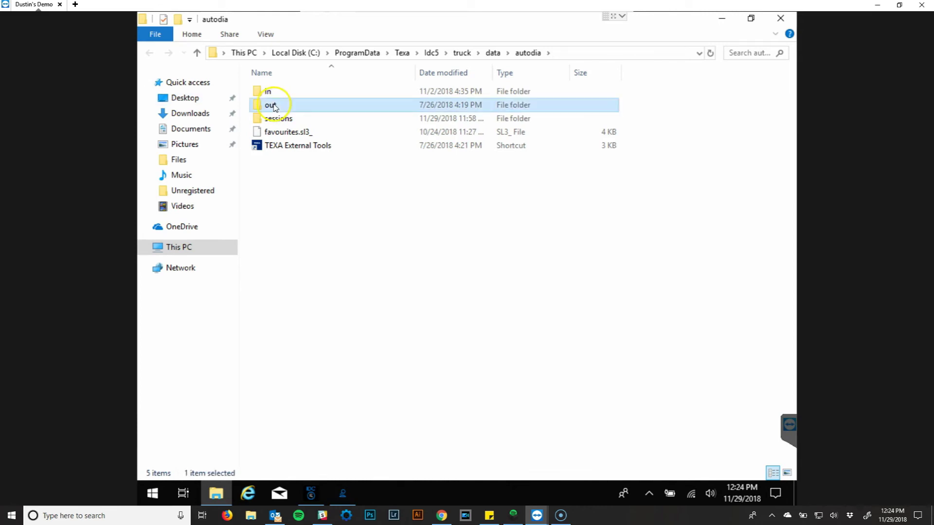
double_click(290, 119)
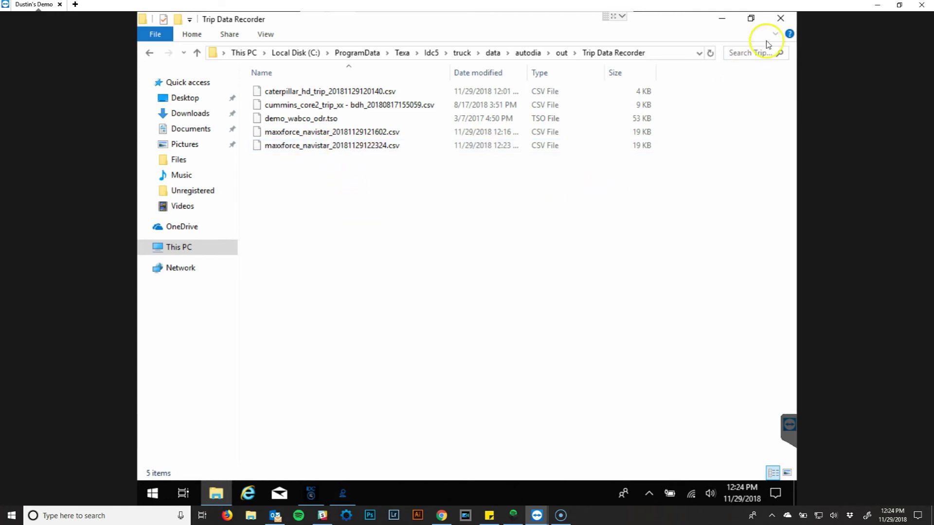
Close Explorer, preview the Self-Diagnosis Report with printing cancelled, then close the report.
left_click(781, 21)
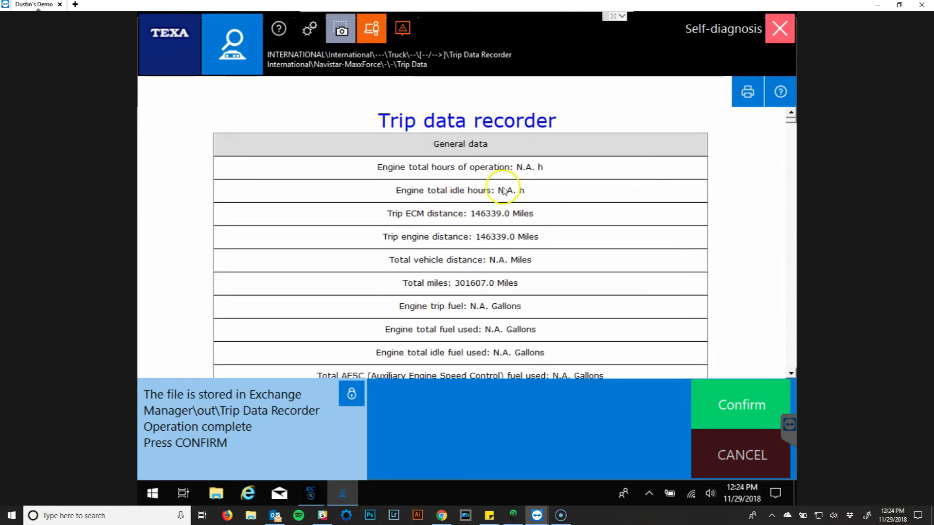
left_click(748, 92)
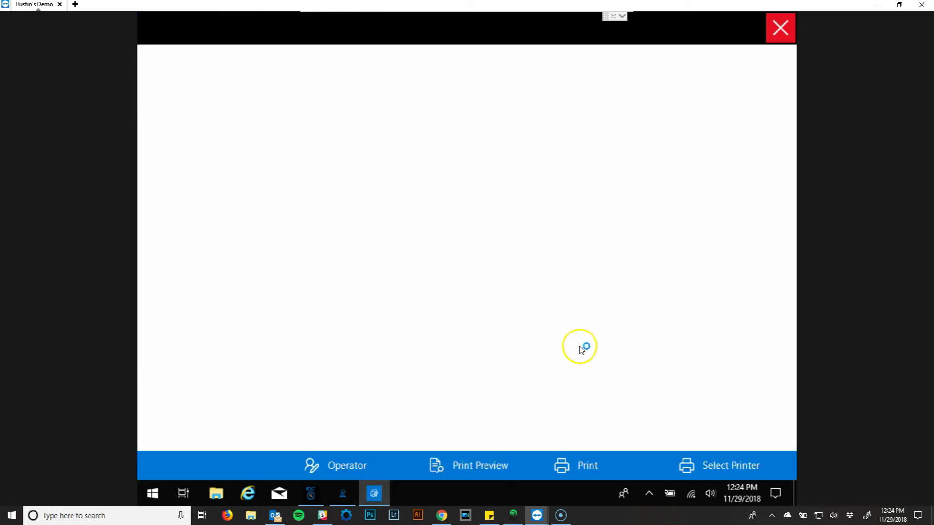
left_click(586, 468)
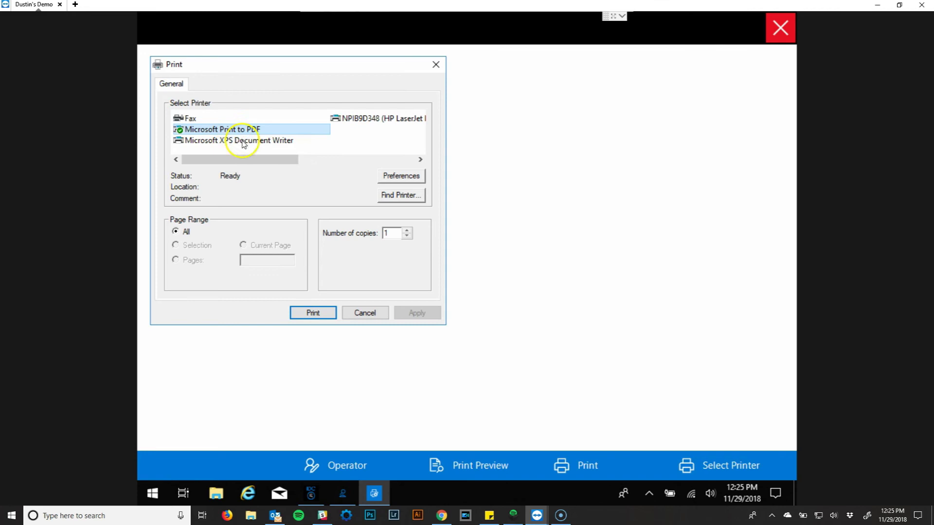
left_click(366, 313)
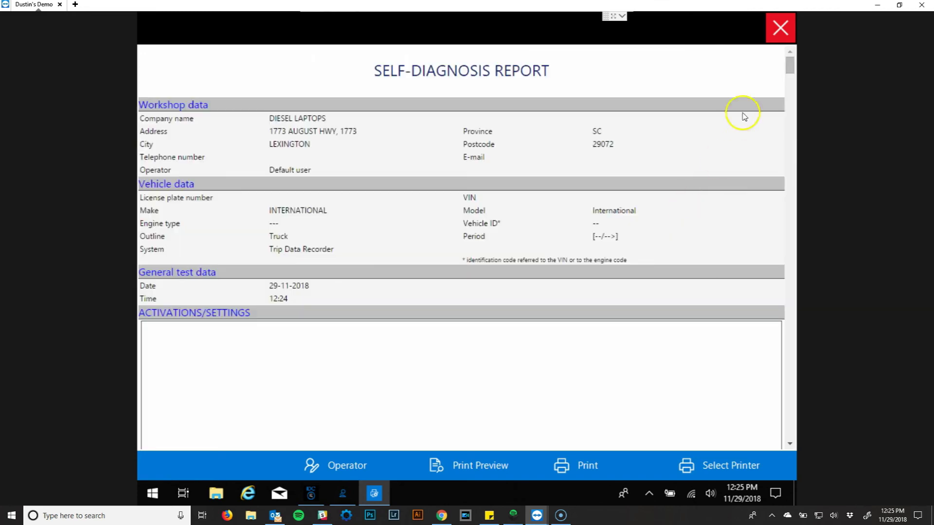
left_click(781, 43)
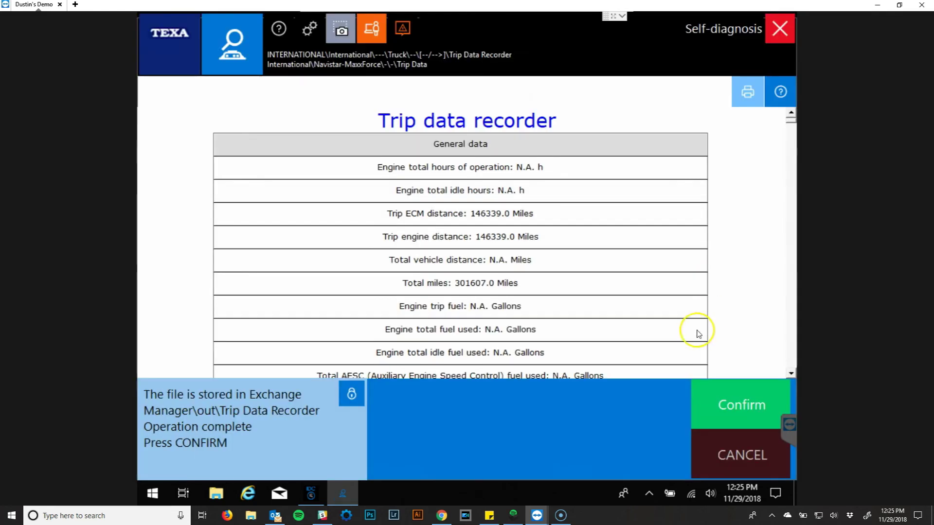
Launch AllScan Trip Data Reader from the desktop and load maxxforce_navistar_20181129122324.csv.
left_click(795, 486)
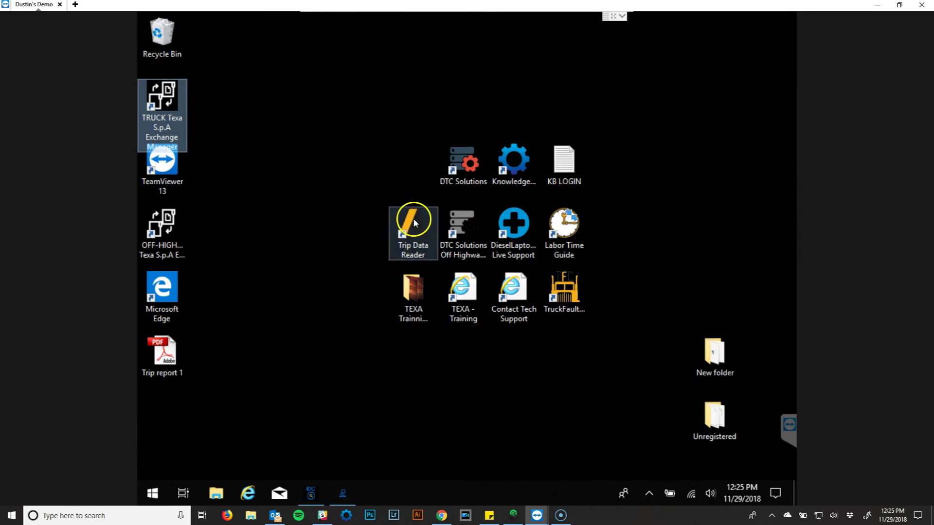
double_click(417, 234)
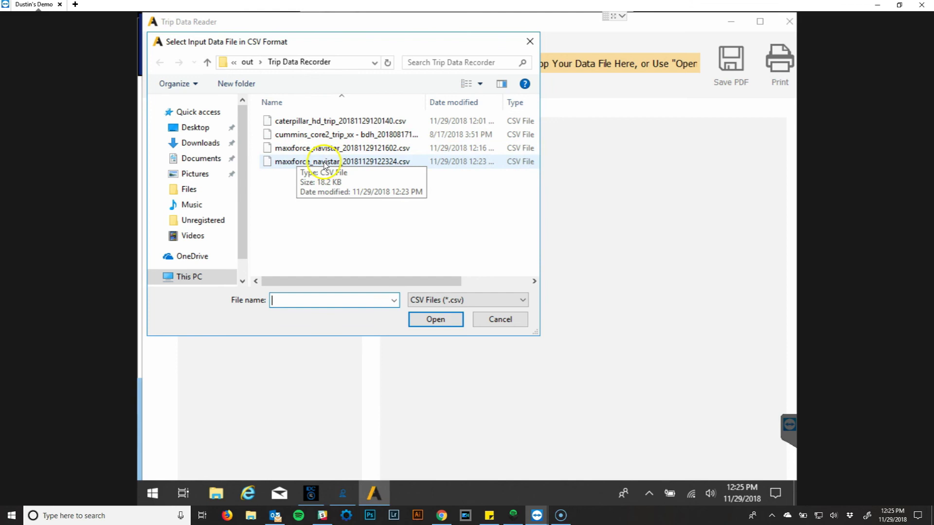
double_click(325, 162)
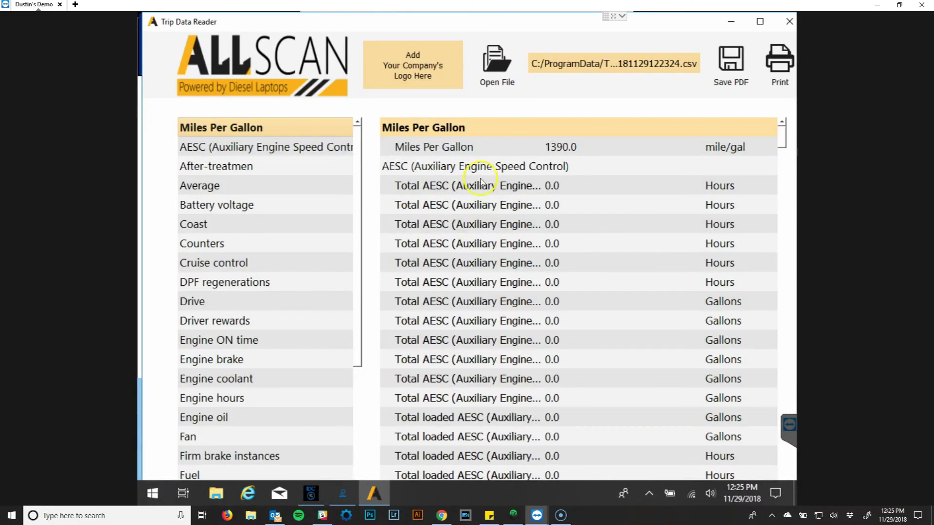
Review the After-treatmen, Average and Battery voltage figures, then close AllScan Trip Data Reader.
scroll(359, 204, "down", 2)
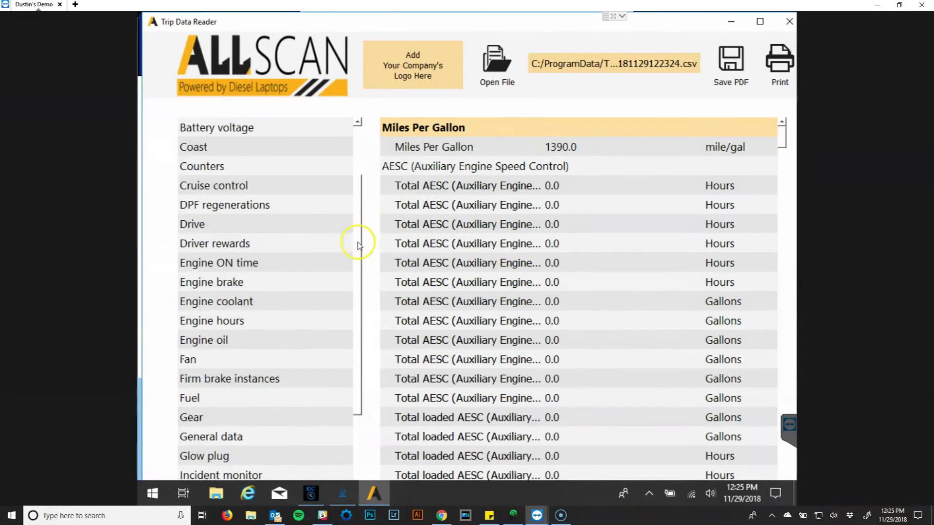
scroll(350, 236, "up", 2)
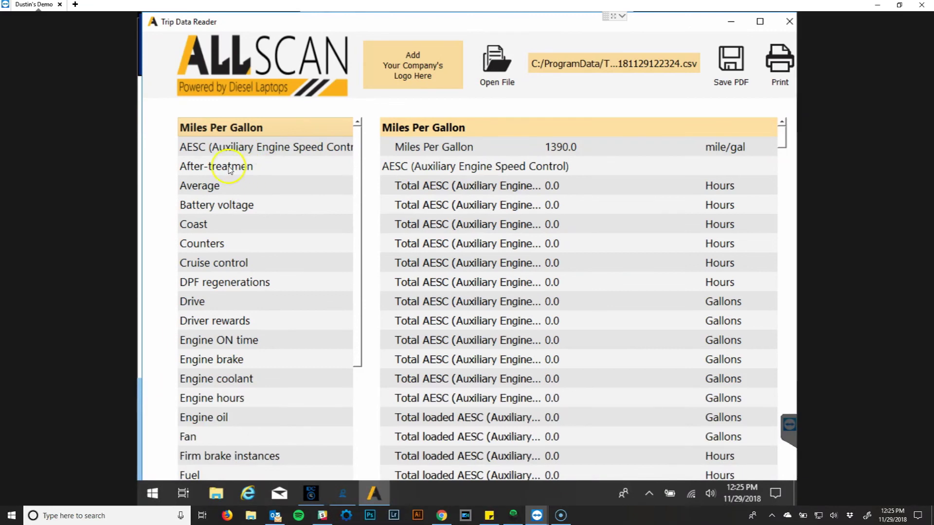
left_click(247, 171)
left_click(260, 194)
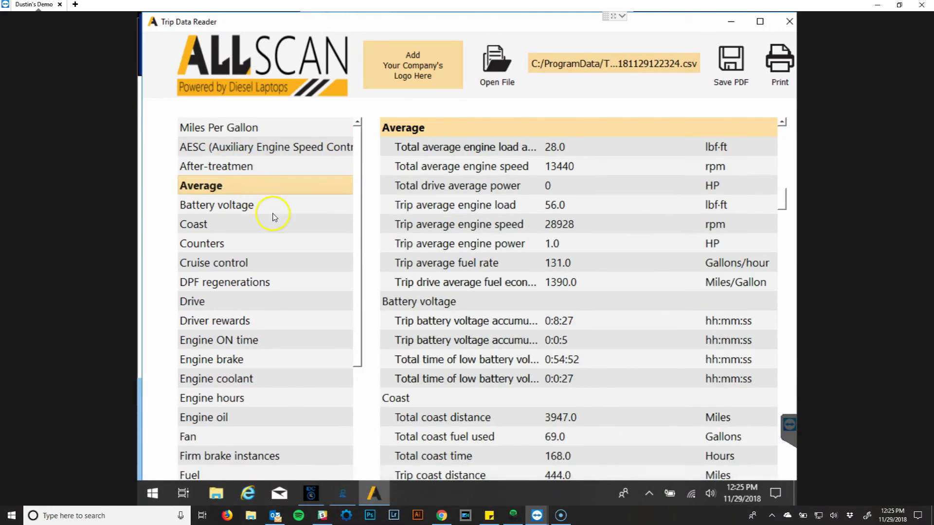
left_click(274, 214)
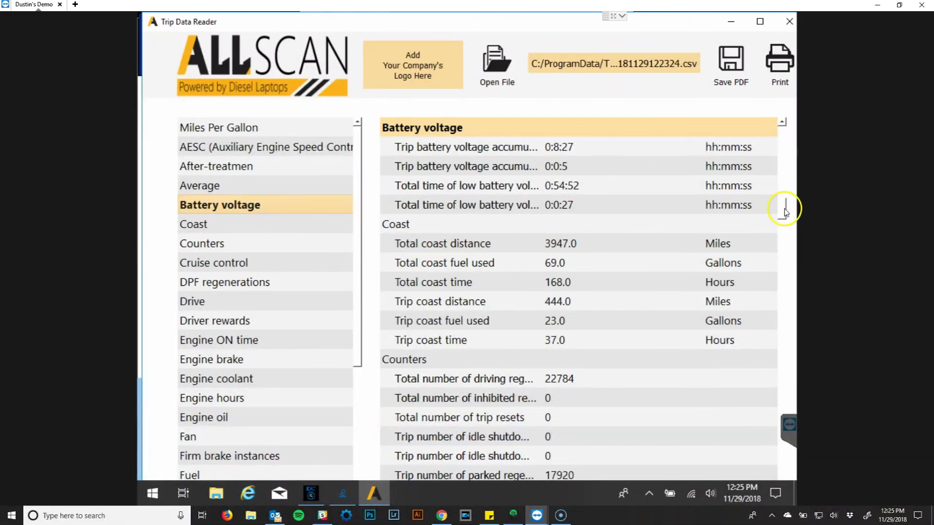
left_click_drag(784, 203, 790, 243)
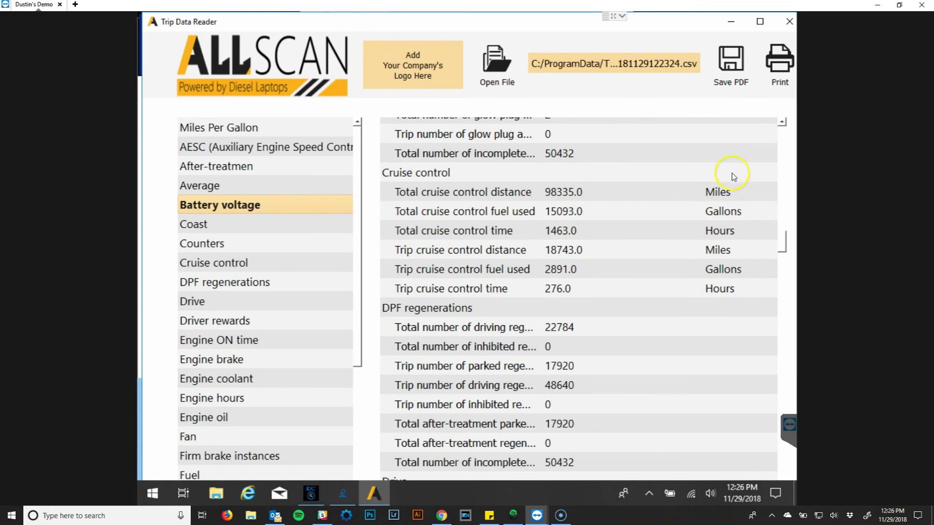
left_click(791, 22)
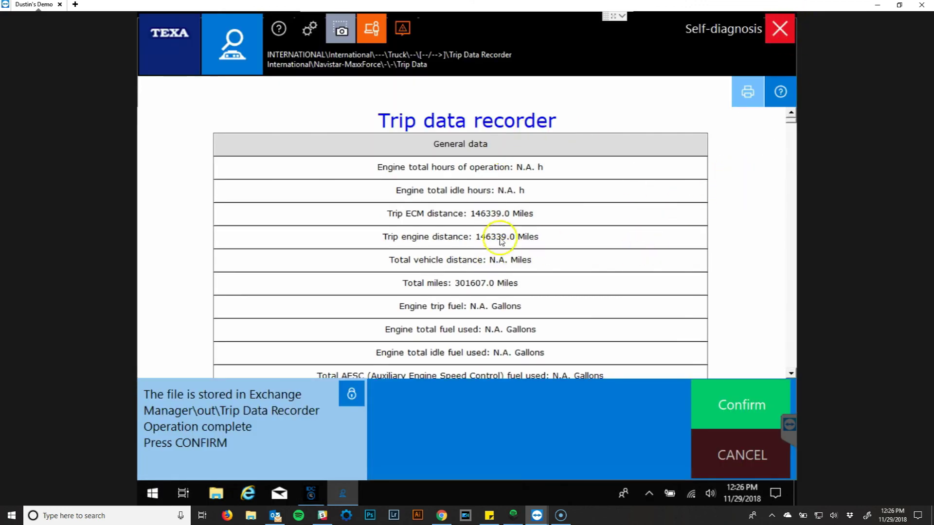